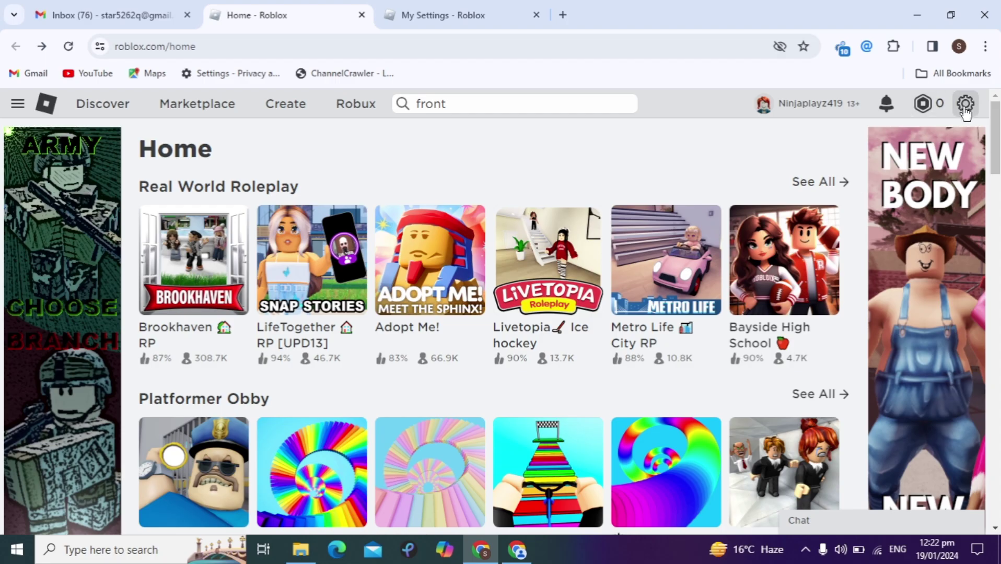
# Open the account menu from the gear icon on the Roblox home page
pyautogui.click(966, 112)
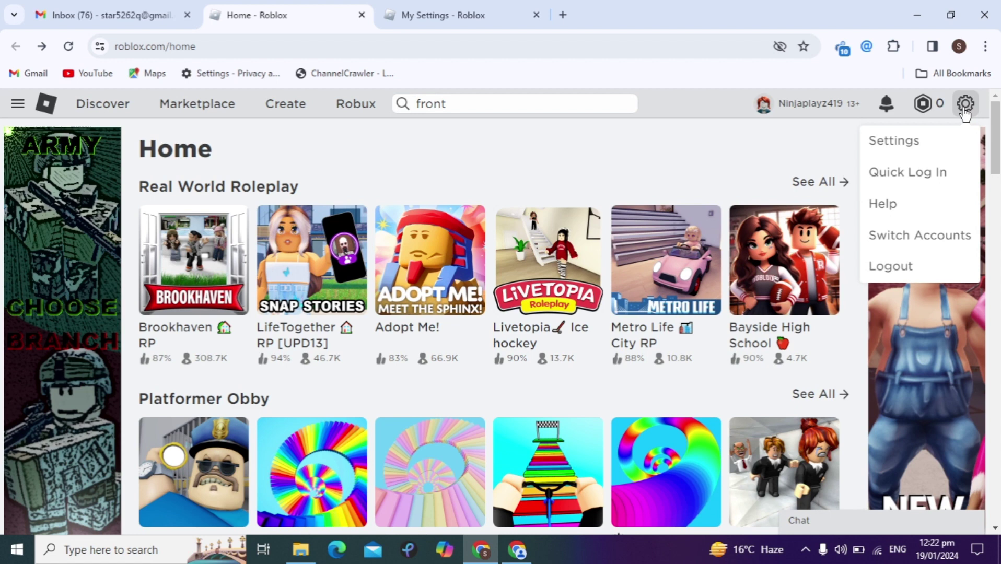
# Open Settings, go to Privacy, and switch Account Restrictions off
pyautogui.click(931, 159)
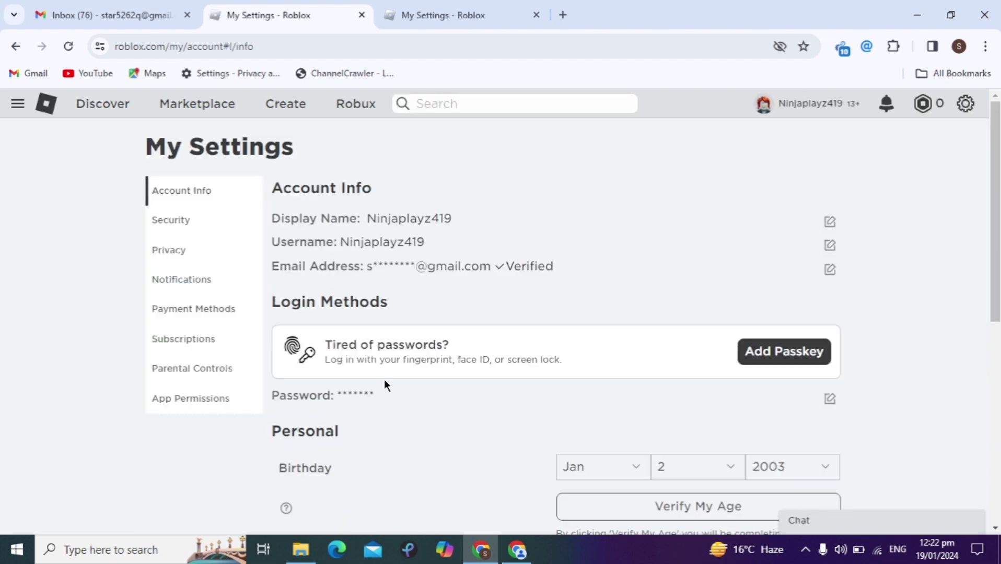
pyautogui.click(216, 251)
pyautogui.click(282, 280)
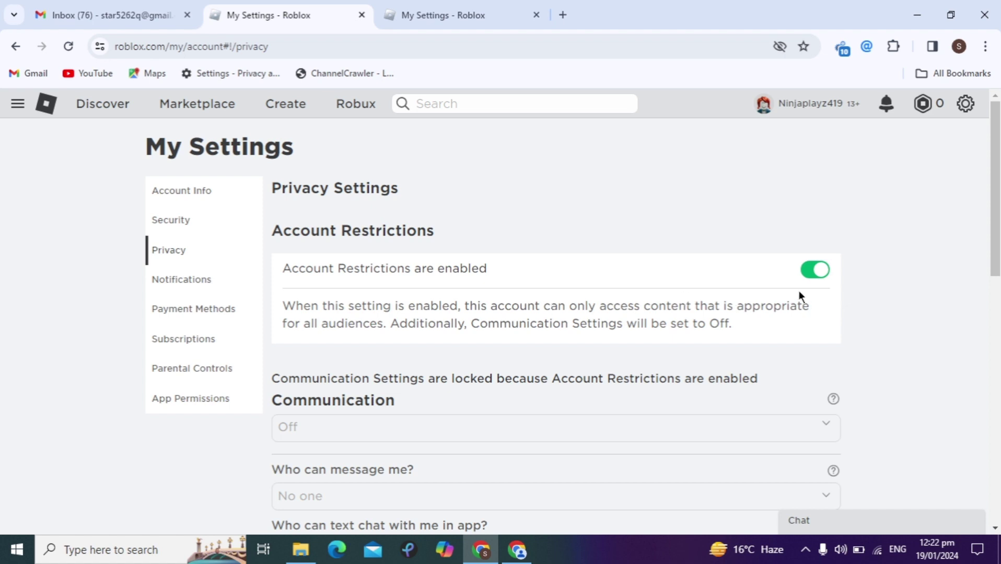
pyautogui.click(817, 273)
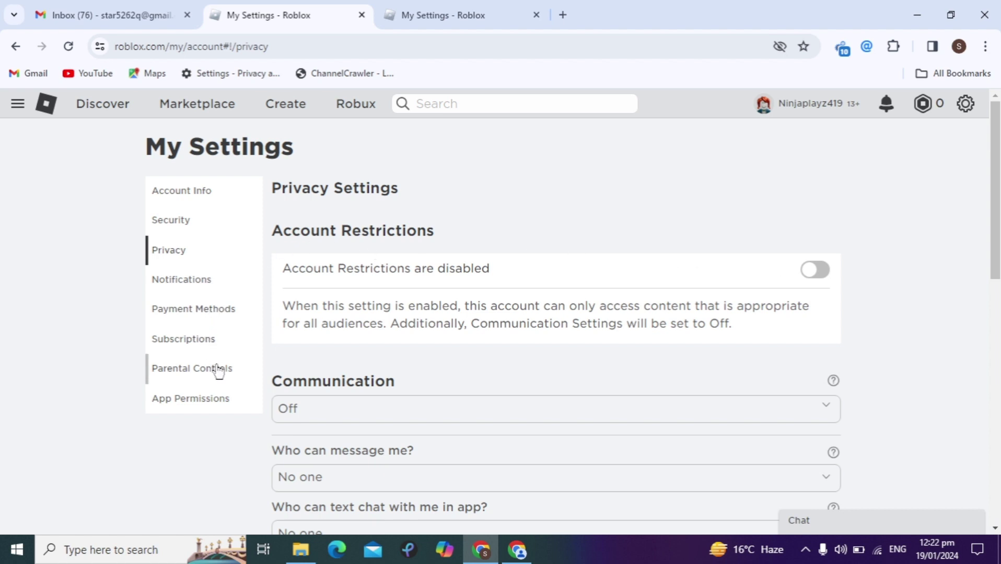
# Open Parental Controls and start enabling the Parent PIN
pyautogui.click(180, 380)
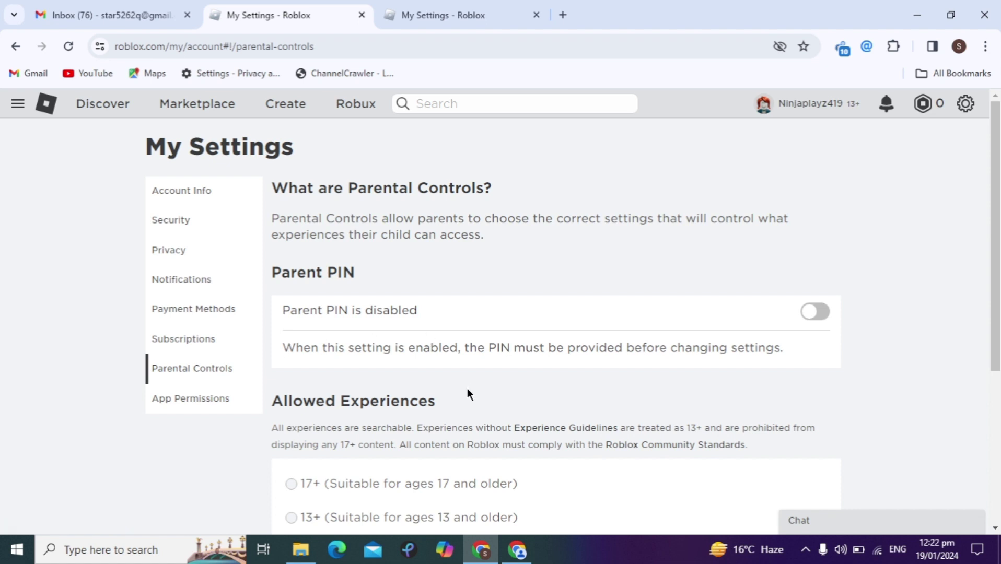
pyautogui.scroll(-2, 467, 391)
pyautogui.scroll(-1, 468, 388)
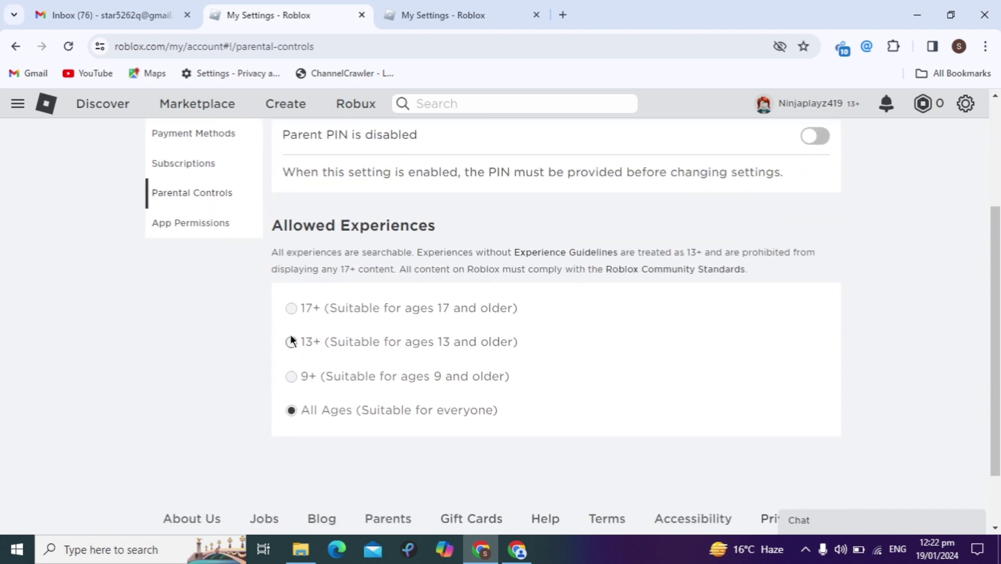
pyautogui.scroll(2, 421, 206)
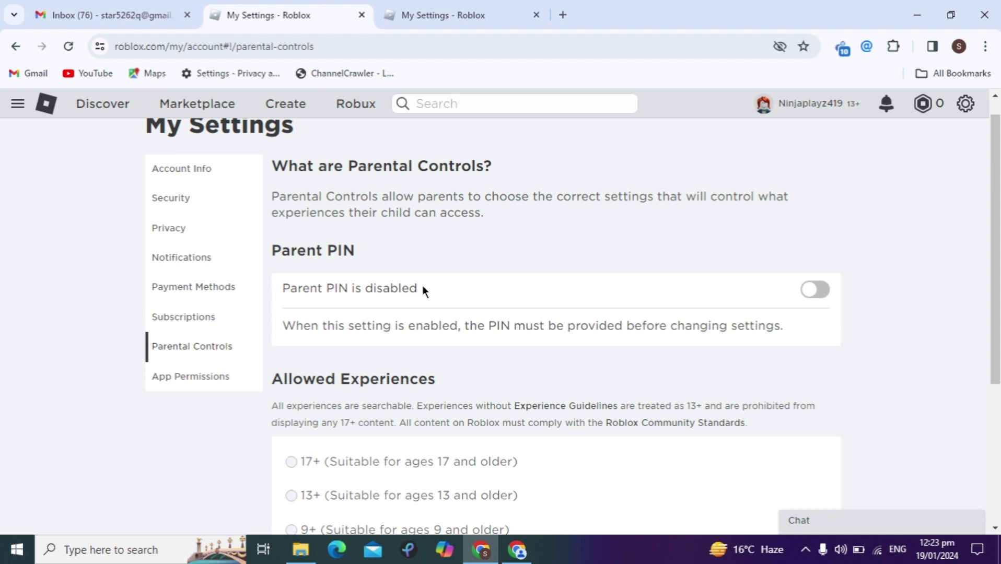
pyautogui.scroll(-2, 449, 308)
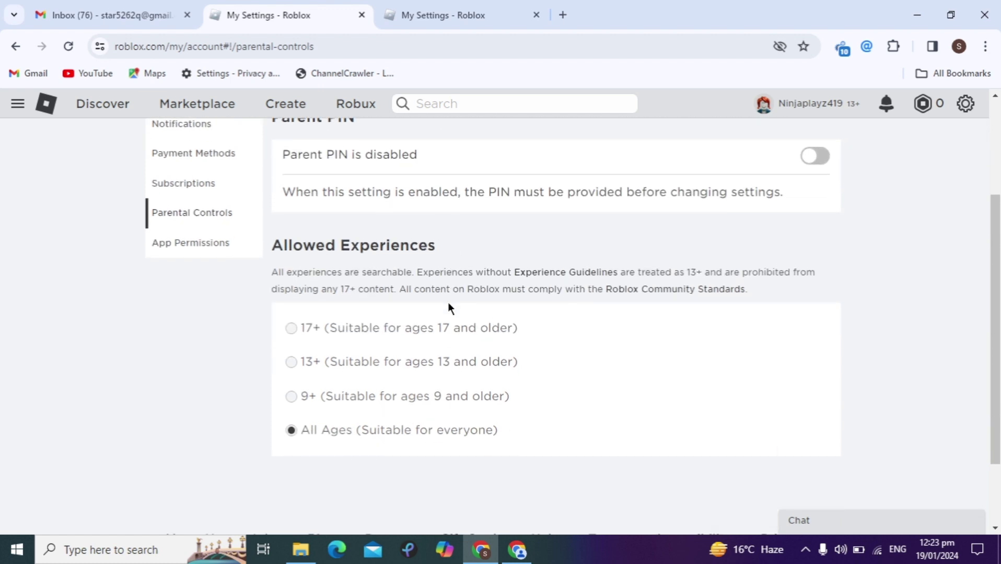
pyautogui.scroll(1, 449, 308)
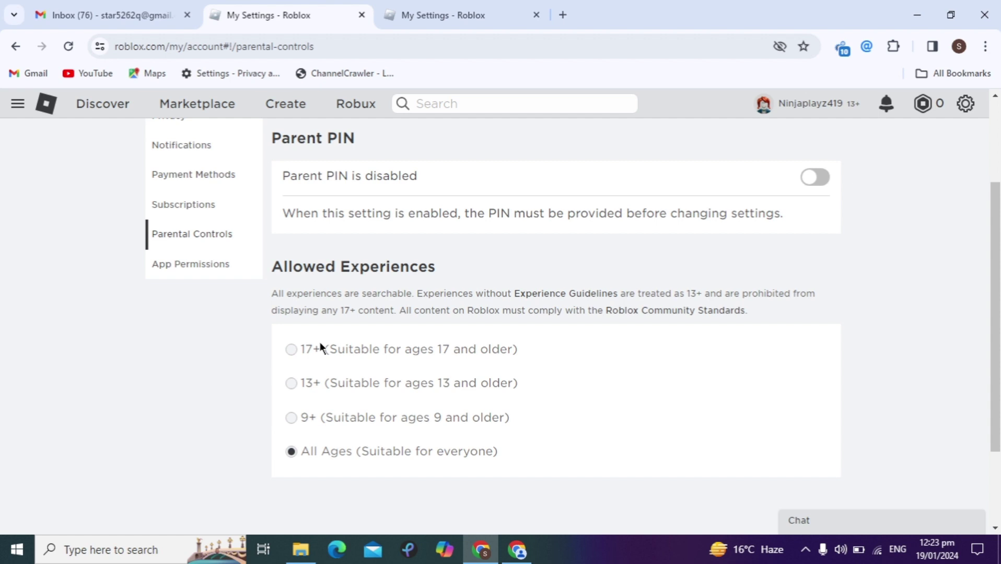
pyautogui.click(442, 386)
# Create and confirm a four-digit Parent PIN, then enter it to unlock the settings
pyautogui.click(507, 289)
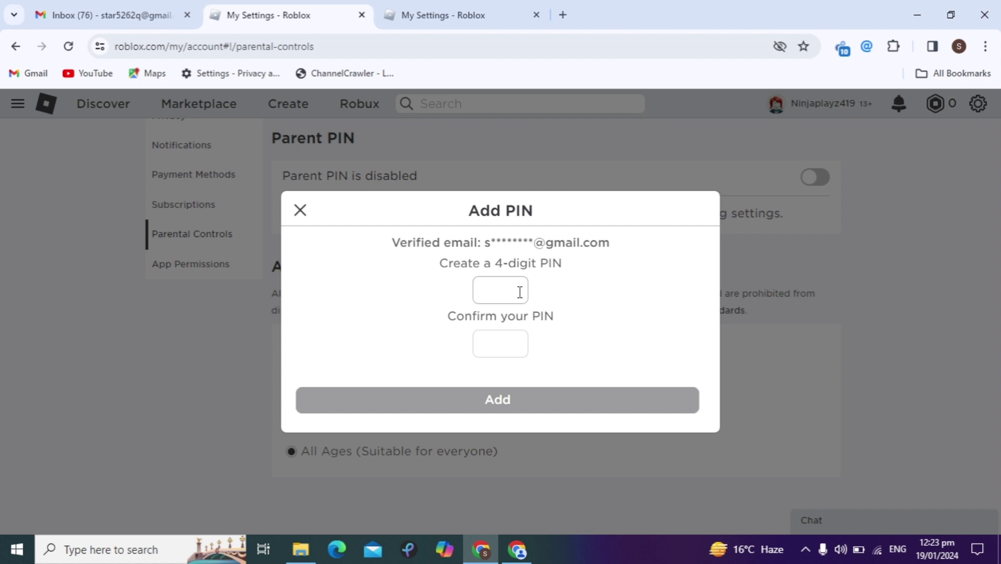
pyautogui.click(504, 342)
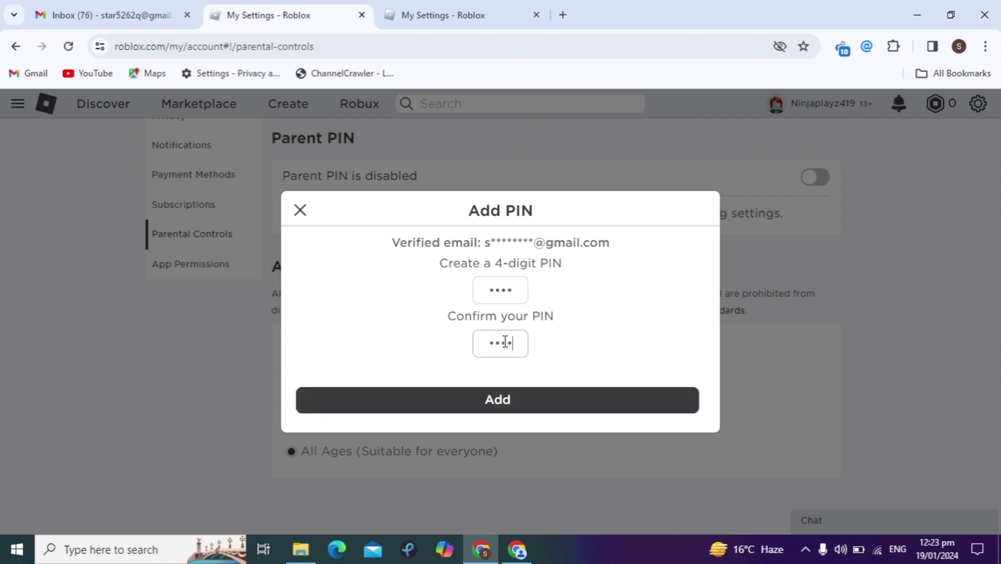
pyautogui.click(531, 413)
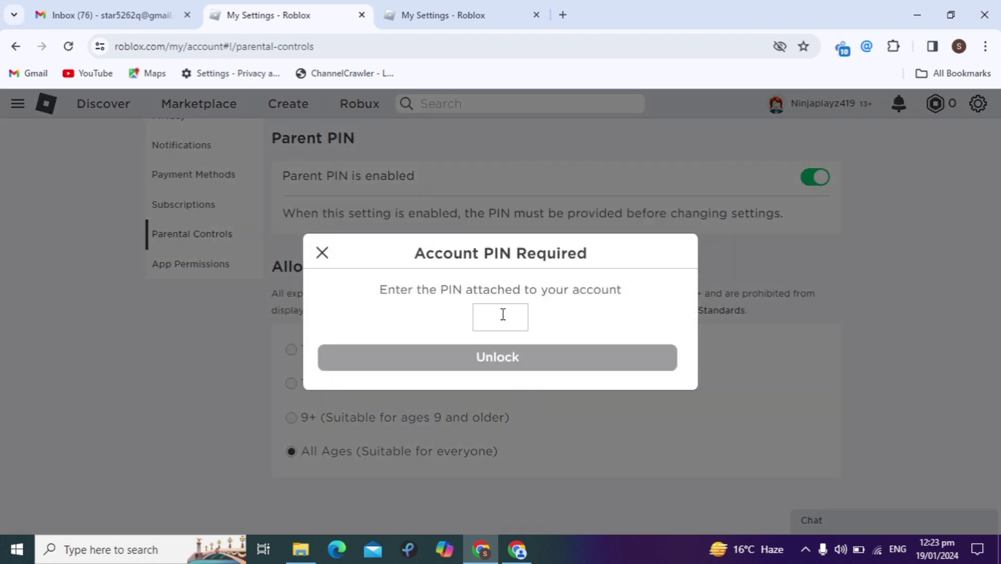
pyautogui.click(503, 315)
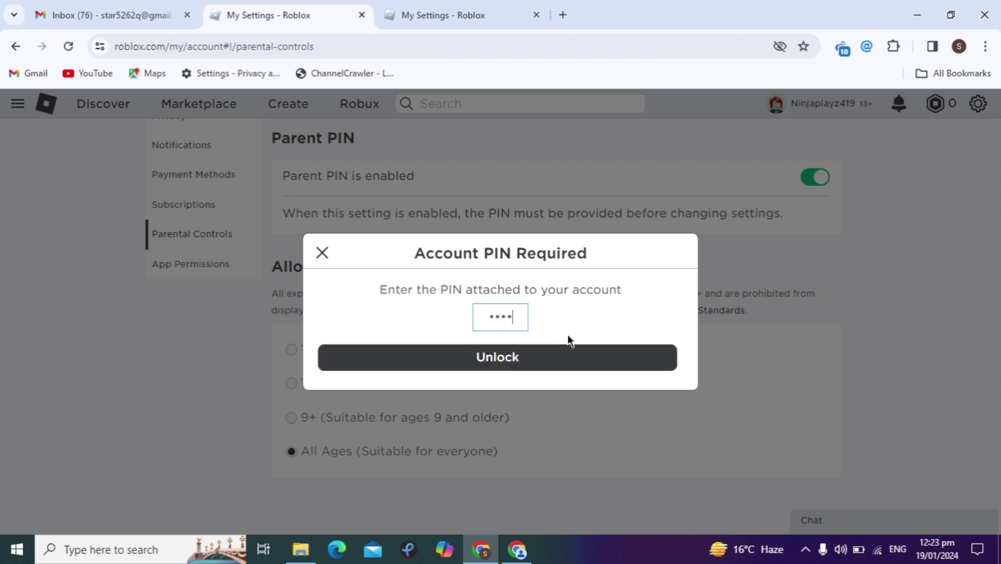
pyautogui.click(576, 358)
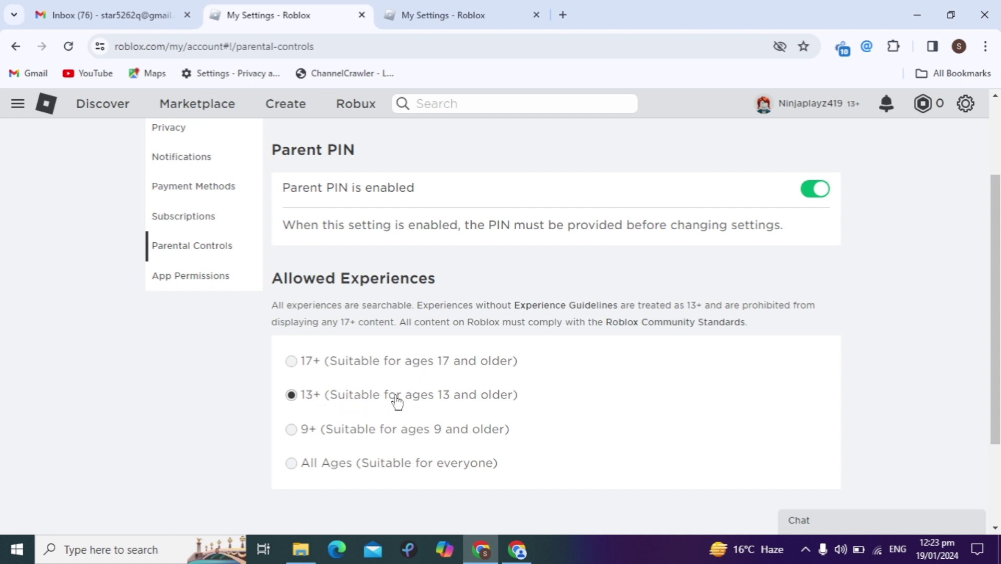
pyautogui.scroll(-2, 554, 363)
pyautogui.scroll(5, 553, 363)
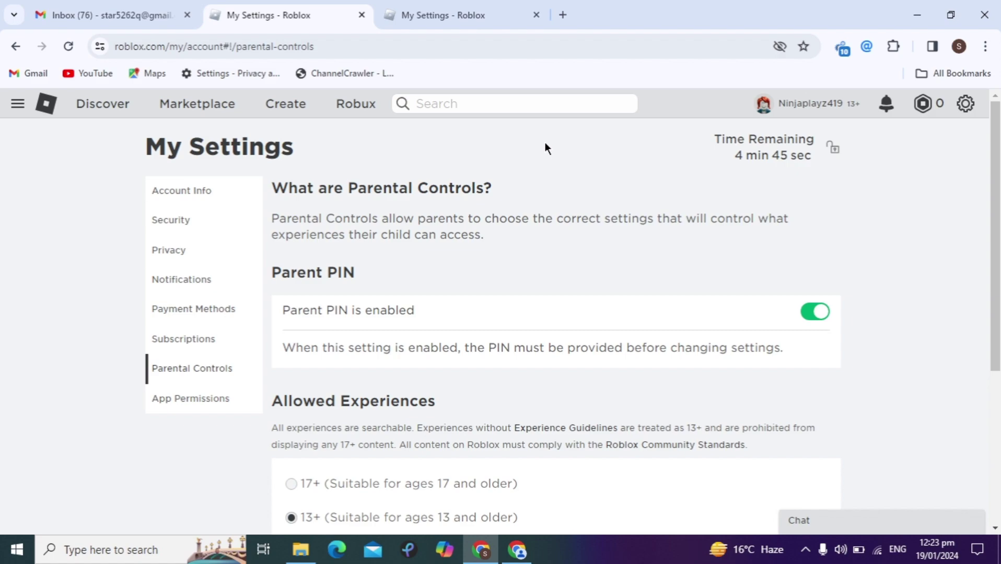
# Return to the Roblox home page with Alt+Left, leaving Allowed Experiences at 13+
pyautogui.hotkey('alt', 'Left')
pyautogui.scroll(-3, 750, 404)
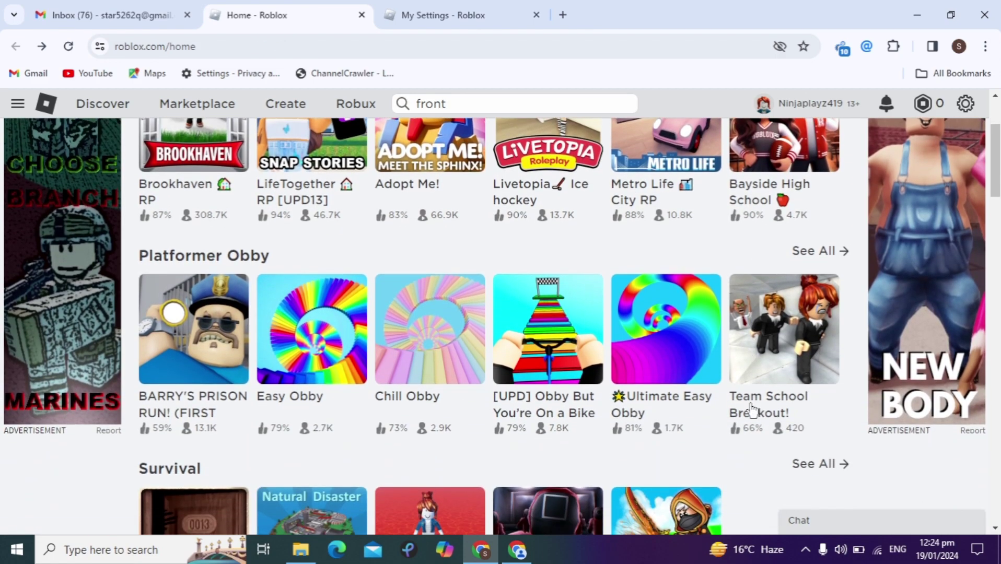
pyautogui.scroll(-3, 750, 408)
pyautogui.scroll(-1, 750, 409)
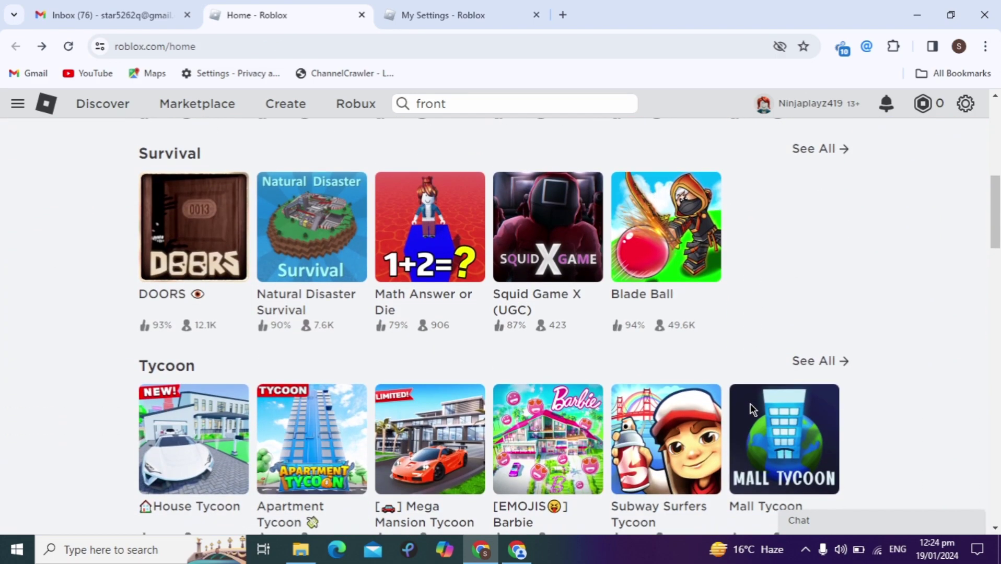
pyautogui.scroll(-2, 751, 409)
pyautogui.scroll(-4, 750, 410)
pyautogui.scroll(-4, 750, 411)
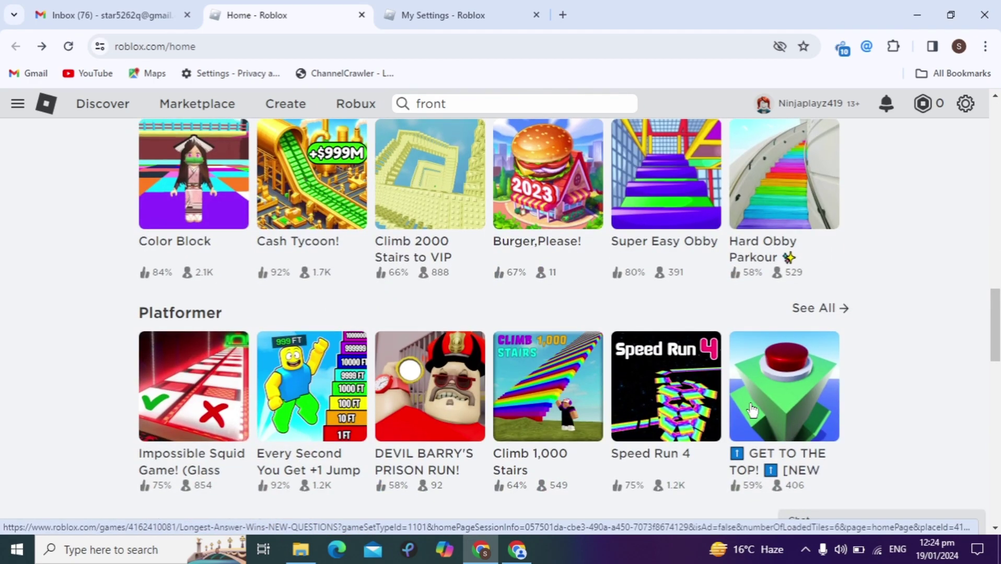
pyautogui.scroll(4, 750, 410)
pyautogui.scroll(1, 752, 411)
pyautogui.scroll(7, 751, 410)
pyautogui.scroll(2, 747, 408)
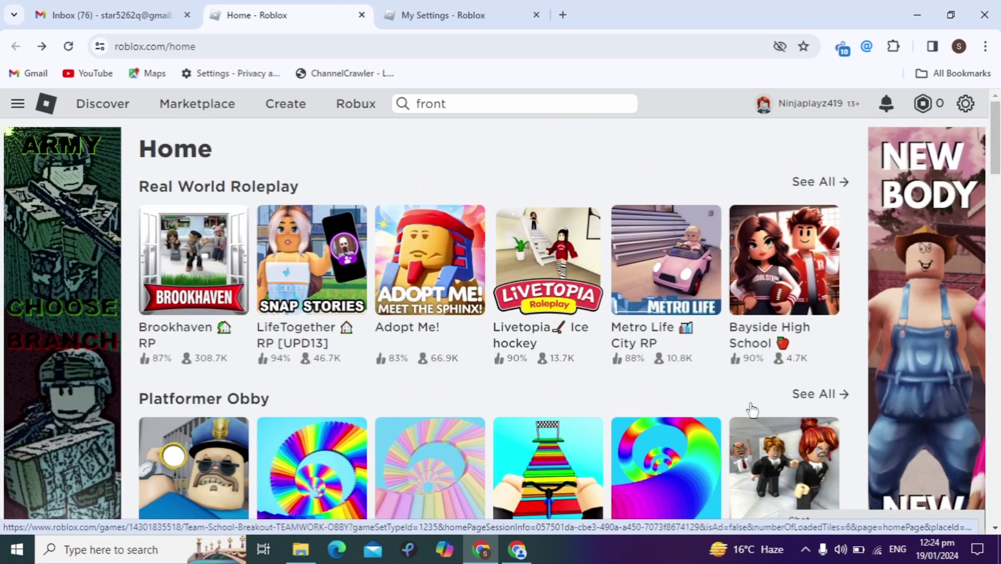